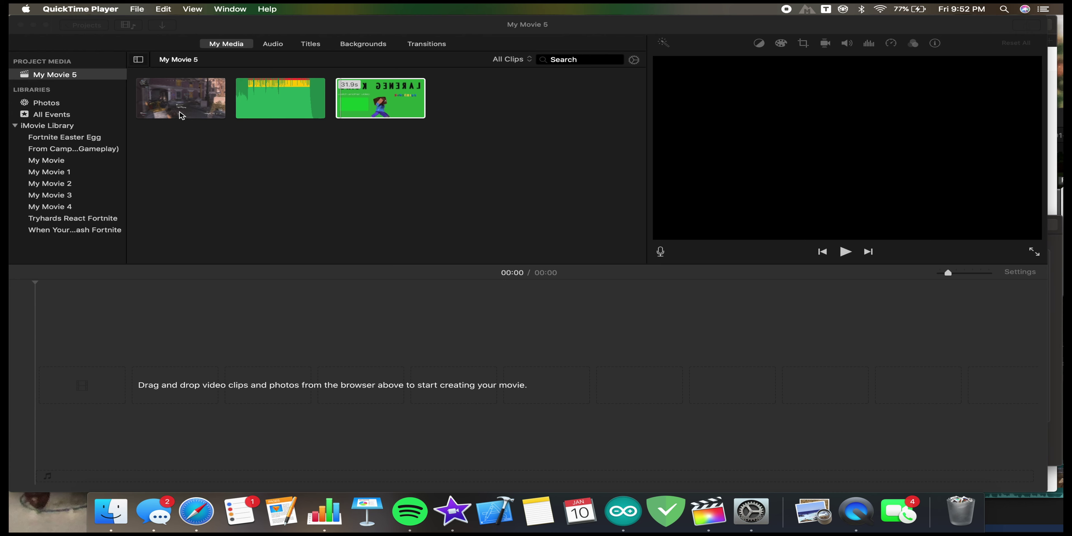
- Add the 9:42 gameplay clip to the project timeline and zoom the timeline wider
{"action": "left_click_drag", "start_coordinate": [181, 115], "coordinate": [125, 381]}
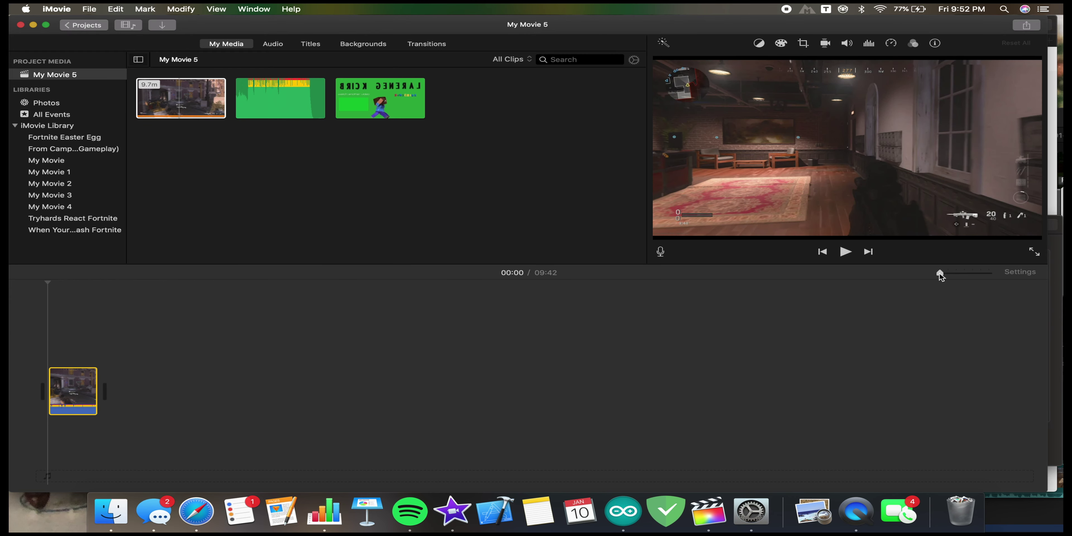
{"action": "left_click_drag", "start_coordinate": [943, 274], "coordinate": [962, 274]}
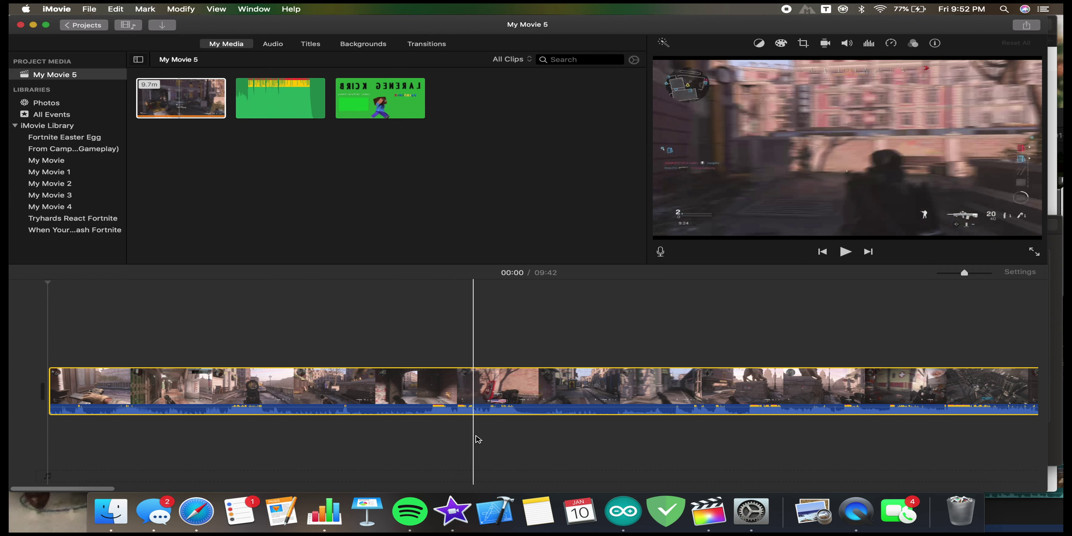
{"action": "scroll", "coordinate": [514, 448], "scroll_direction": "right", "scroll_amount": 10}
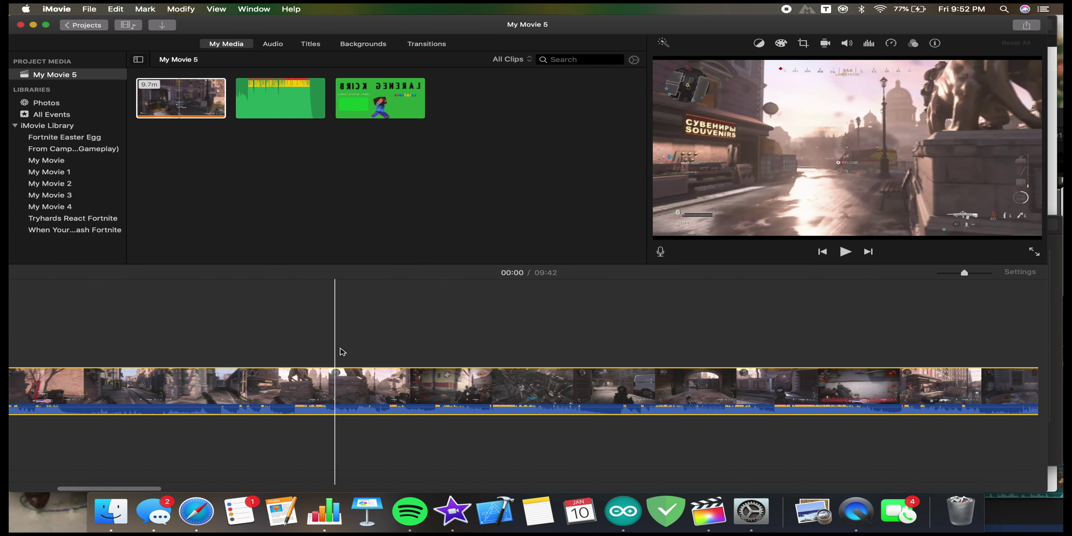
{"action": "scroll", "coordinate": [513, 361], "scroll_direction": "right", "scroll_amount": 10}
{"action": "scroll", "coordinate": [513, 361], "scroll_direction": "left", "scroll_amount": 5}
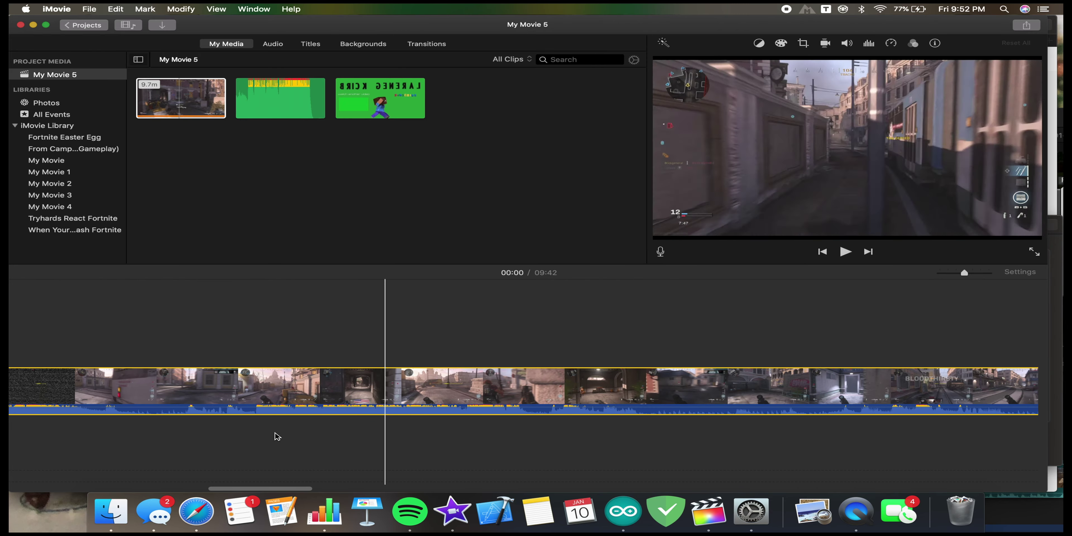
{"action": "scroll", "coordinate": [457, 424], "scroll_direction": "left", "scroll_amount": 10}
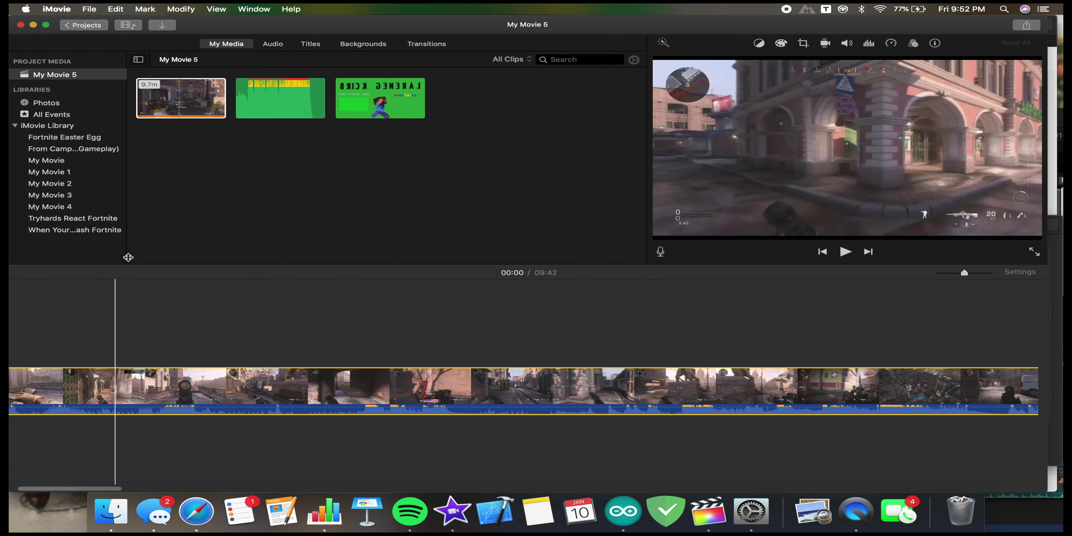
- Select the gameplay clip on the timeline and scroll along its full length
{"action": "left_click", "coordinate": [157, 90]}
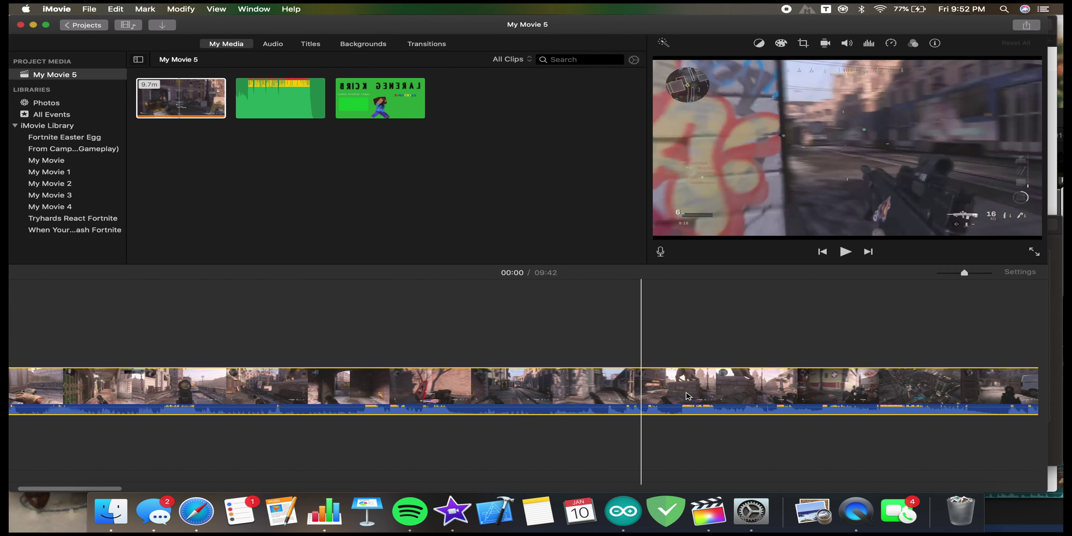
{"action": "left_click", "coordinate": [574, 391]}
{"action": "scroll", "coordinate": [585, 395], "scroll_direction": "right", "scroll_amount": 5}
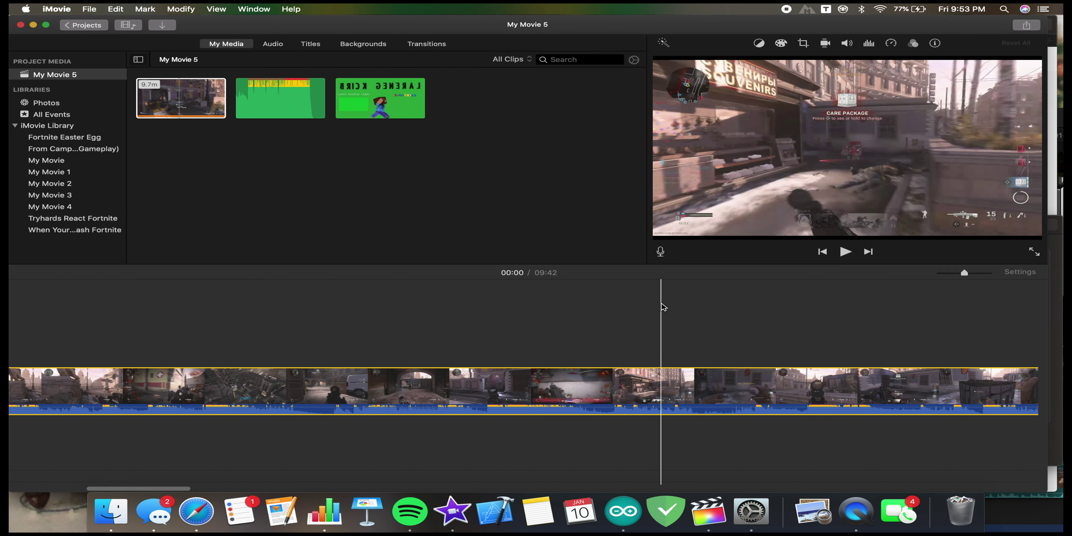
{"action": "scroll", "coordinate": [774, 362], "scroll_direction": "right", "scroll_amount": 5}
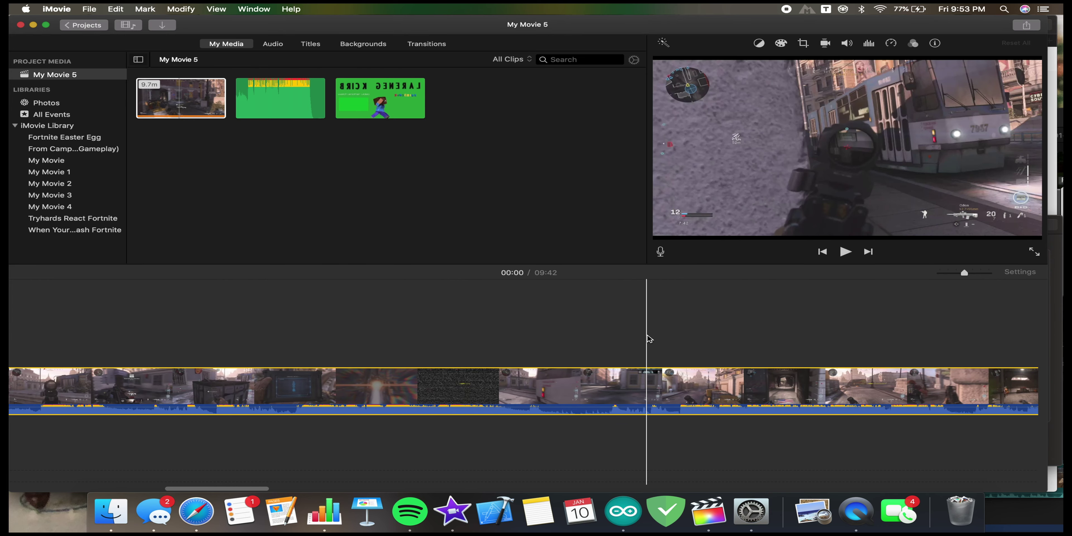
{"action": "scroll", "coordinate": [646, 340], "scroll_direction": "right", "scroll_amount": 8}
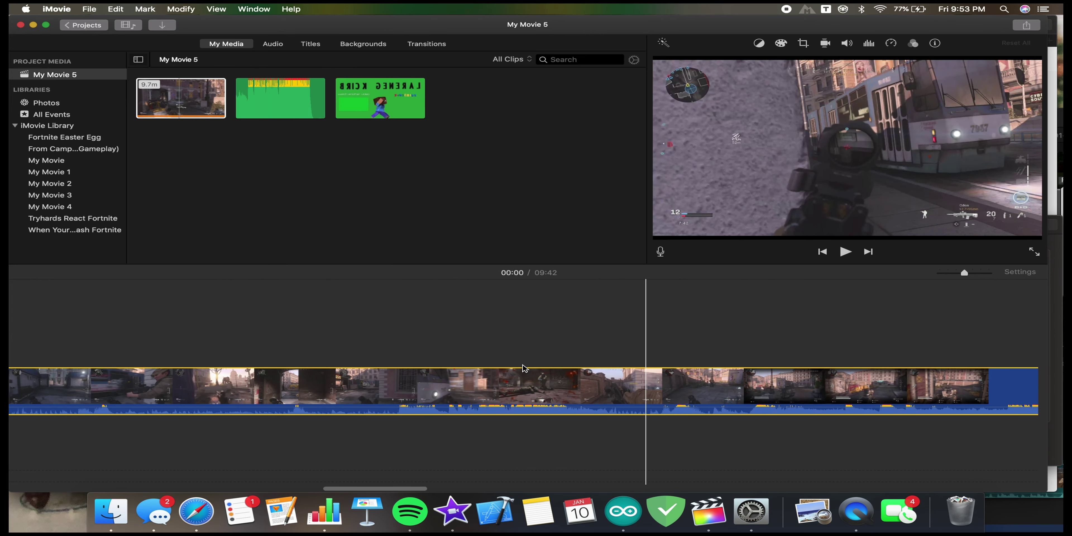
{"action": "scroll", "coordinate": [615, 339], "scroll_direction": "left", "scroll_amount": 10}
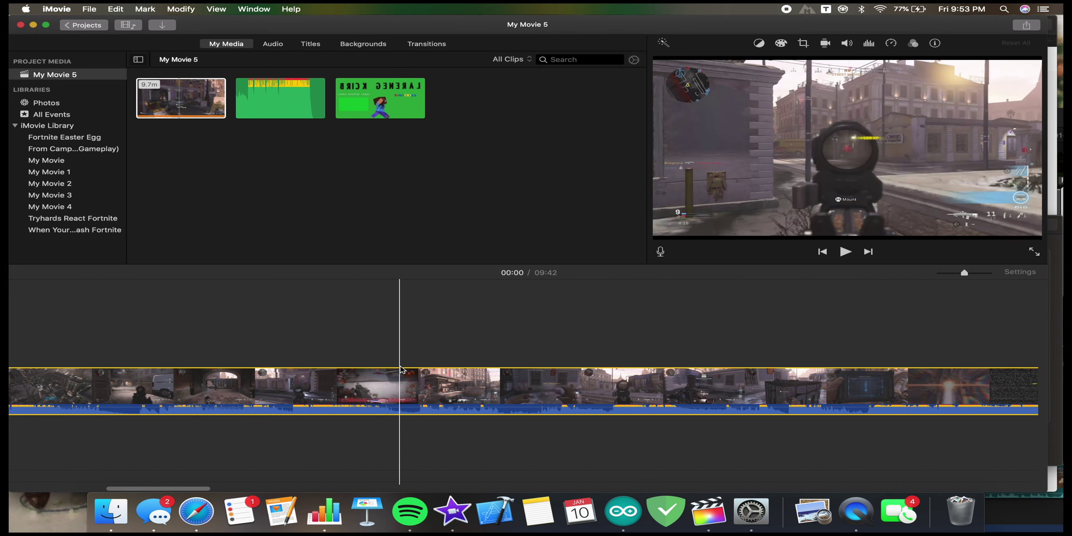
{"action": "scroll", "coordinate": [399, 366], "scroll_direction": "left", "scroll_amount": 3}
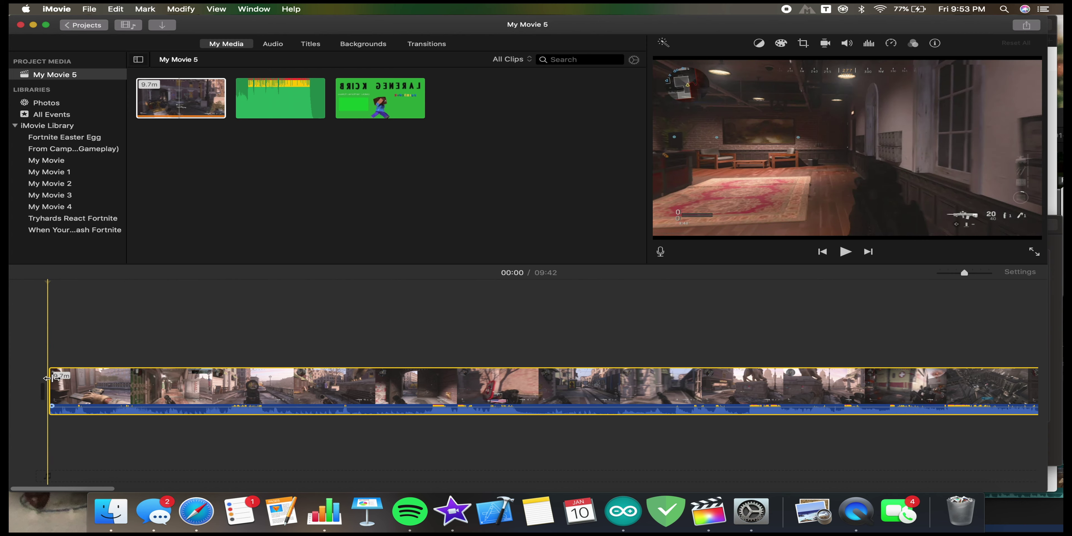
{"action": "right_click", "coordinate": [86, 380]}
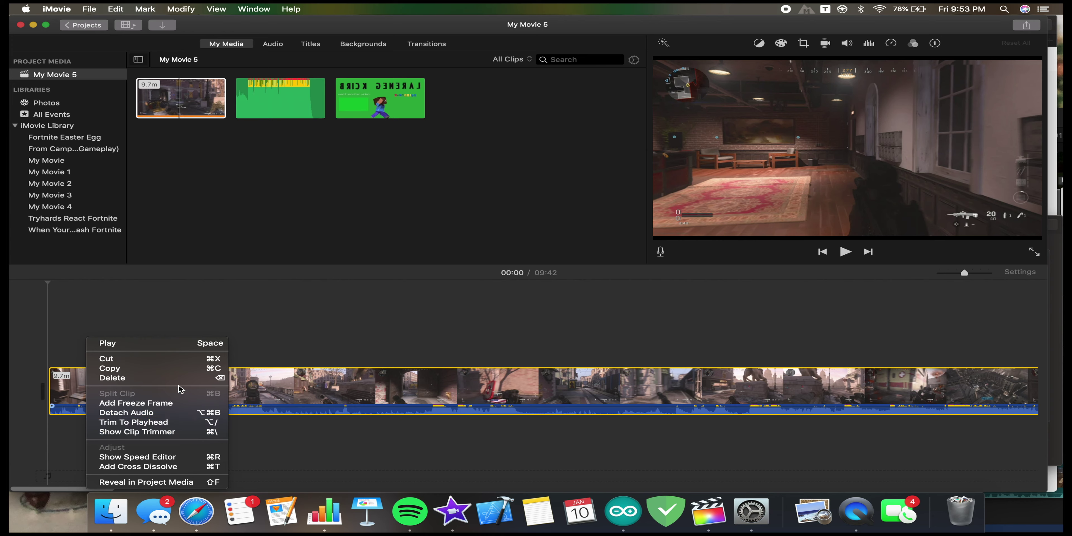
{"action": "left_click", "coordinate": [272, 407]}
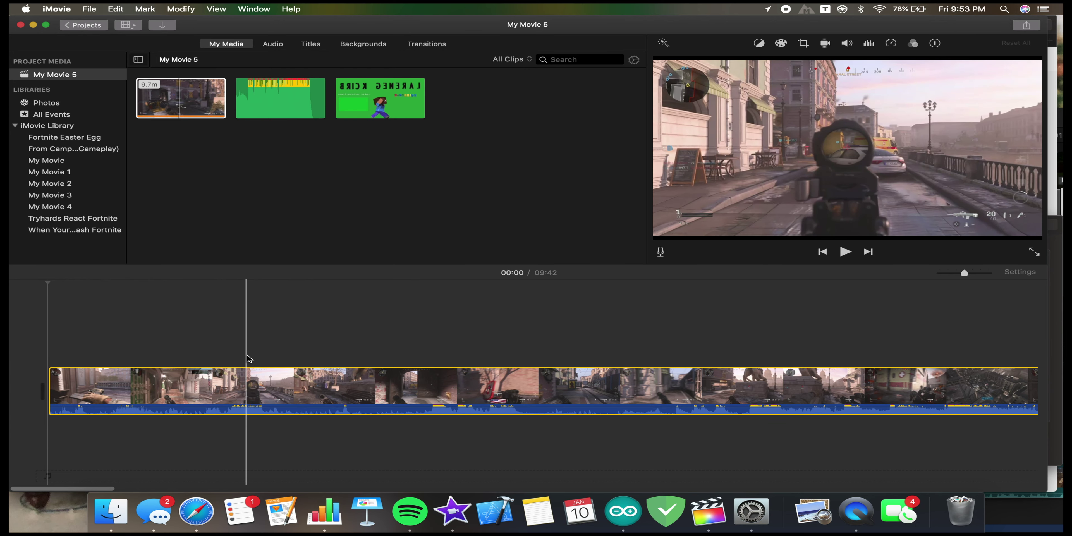
{"action": "right_click", "coordinate": [224, 393]}
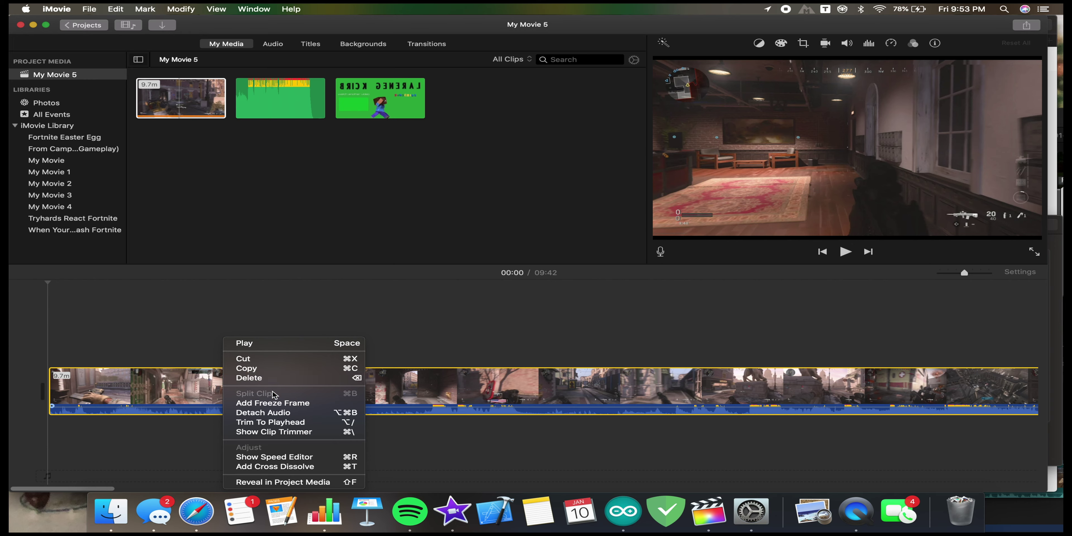
{"action": "left_click", "coordinate": [432, 432]}
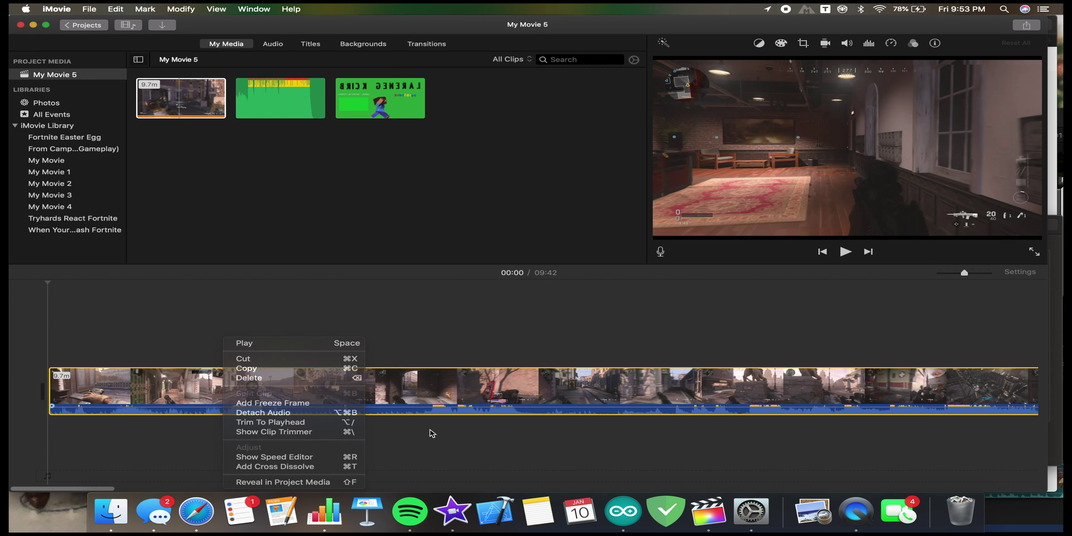
{"action": "left_click", "coordinate": [87, 381]}
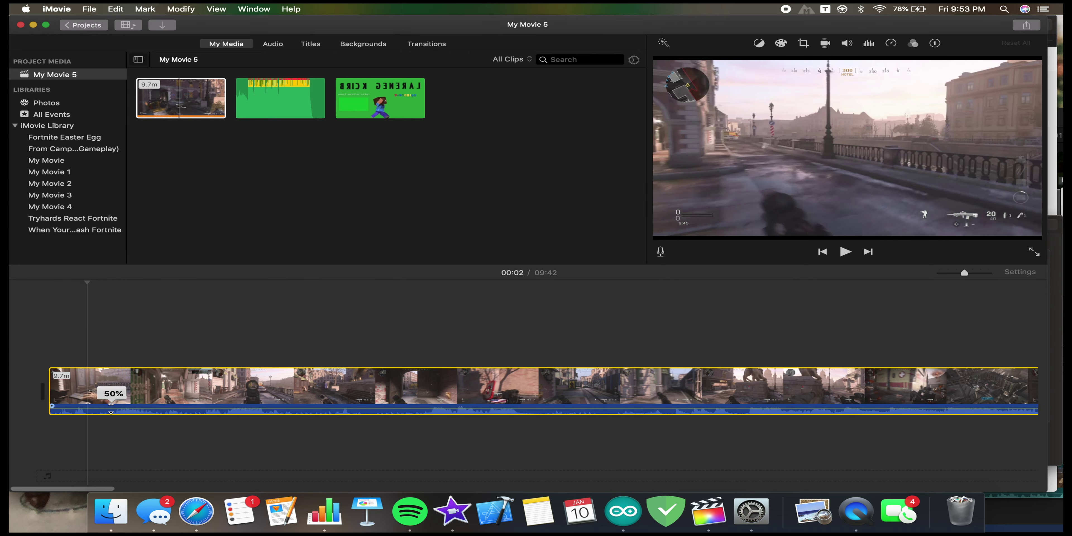
- Play the movie and lower the gameplay clip's volume to about 45%
{"action": "key", "text": "space"}
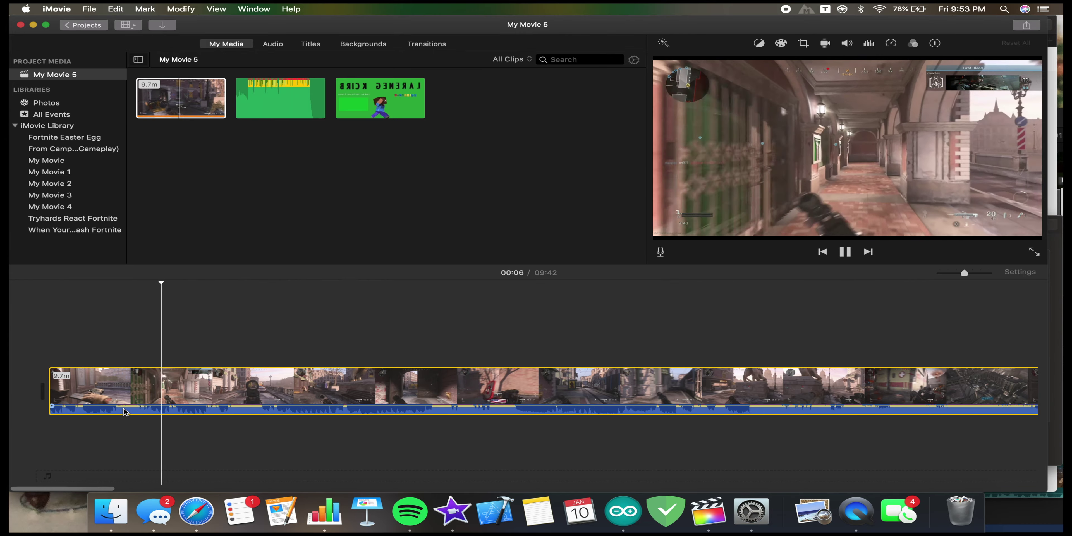
{"action": "left_click_drag", "start_coordinate": [126, 402], "coordinate": [128, 406]}
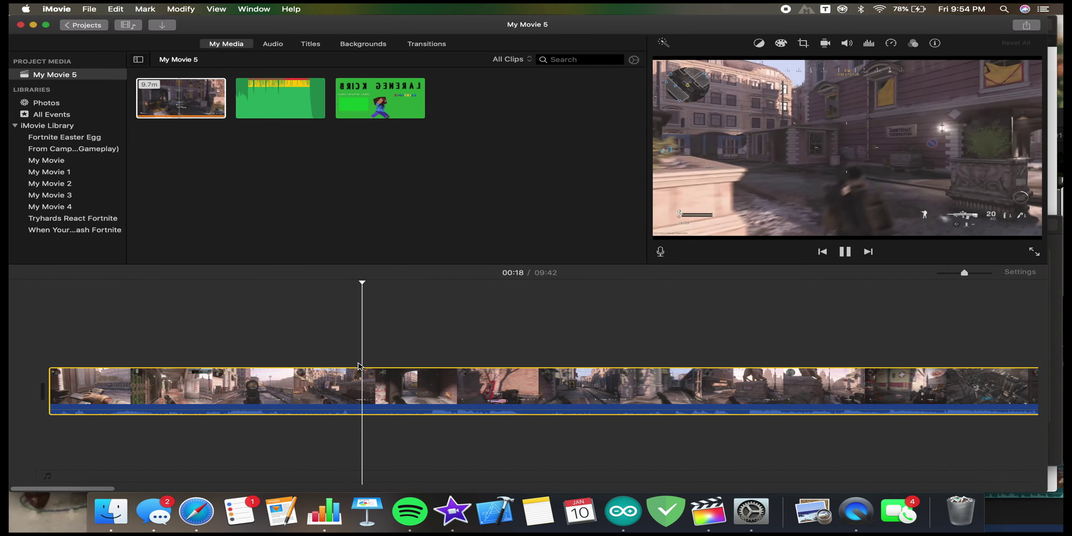
- Stop playback with the playhead moved back to about 00:08
{"action": "left_click", "coordinate": [299, 335]}
{"action": "left_click", "coordinate": [192, 316]}
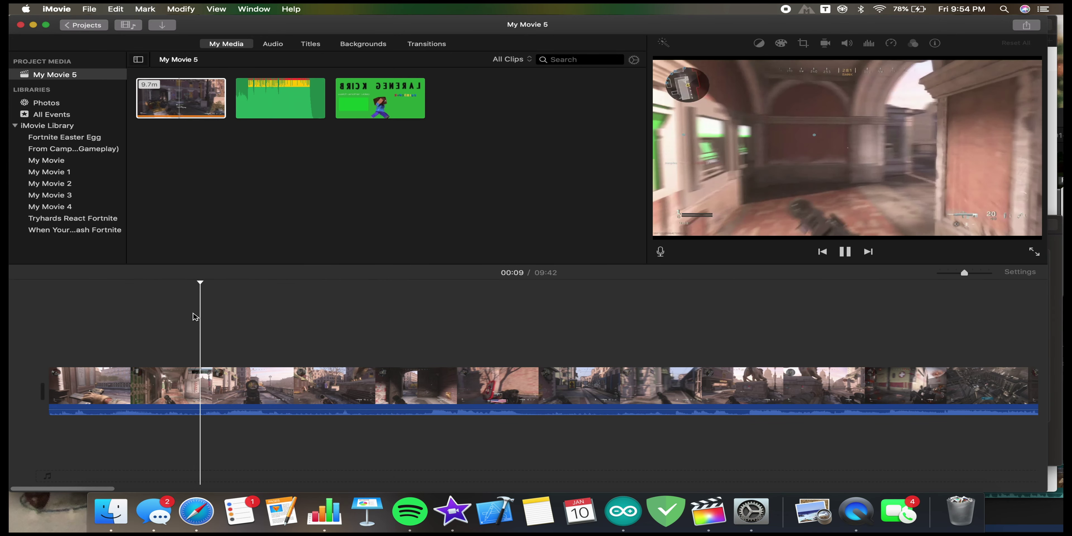
{"action": "left_click", "coordinate": [192, 317]}
{"action": "key", "text": "space"}
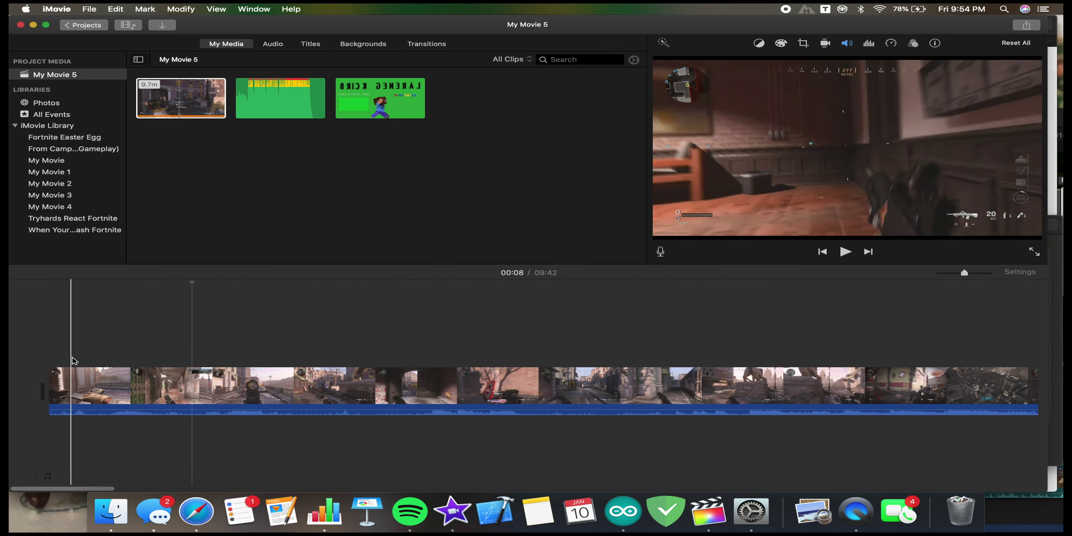
- Split the gameplay at 00:03 and 00:22, deleting the 18.7-second middle piece
{"action": "left_click", "coordinate": [110, 386]}
{"action": "key", "text": "super+b"}
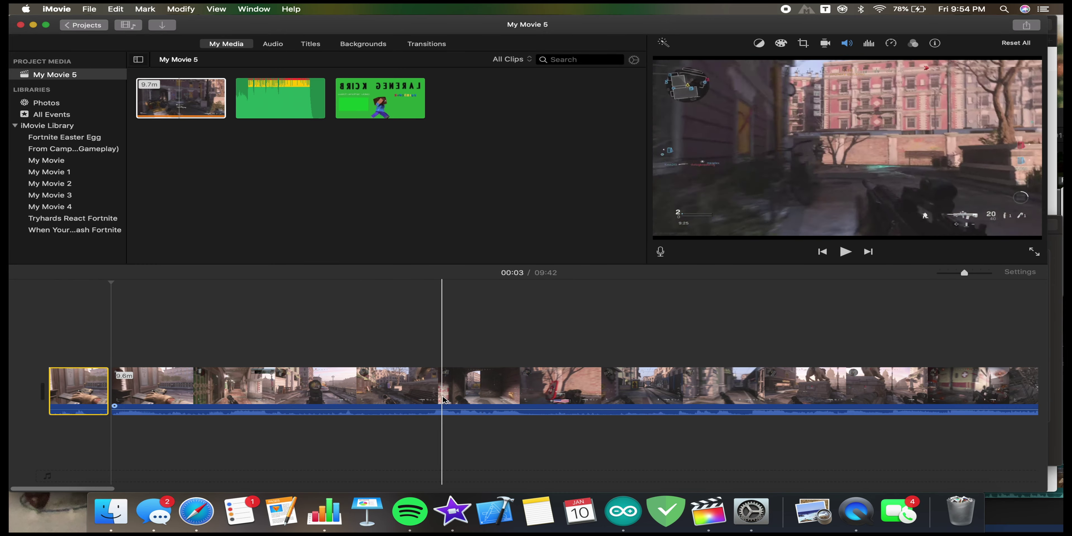
{"action": "left_click", "coordinate": [426, 400]}
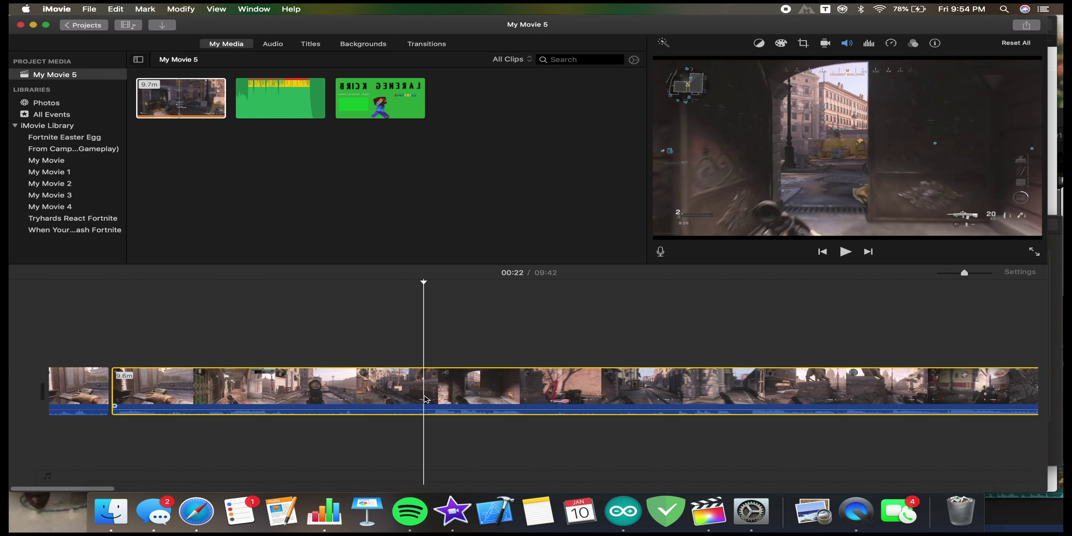
{"action": "key", "text": "super+b"}
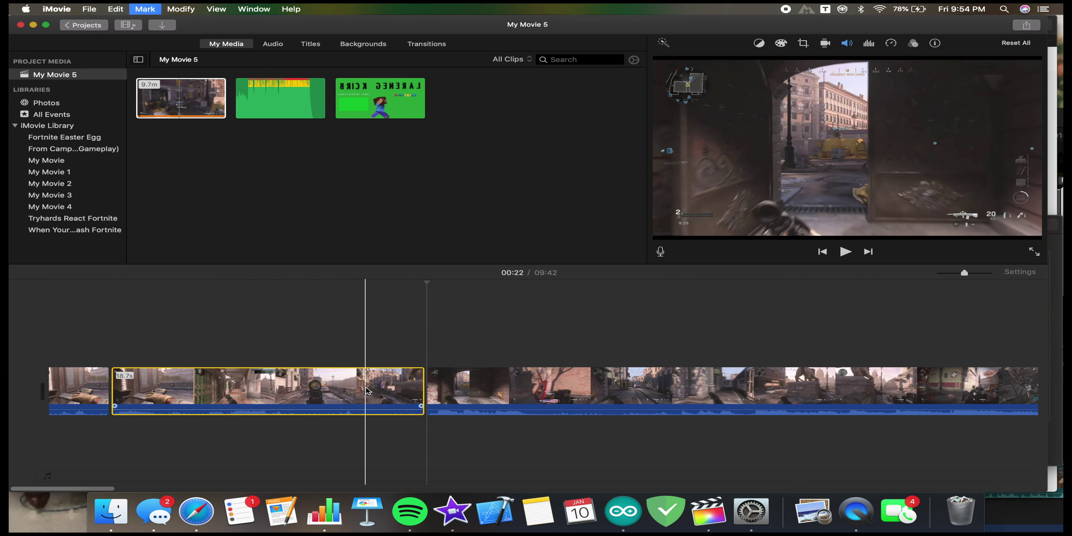
{"action": "key", "text": "Delete"}
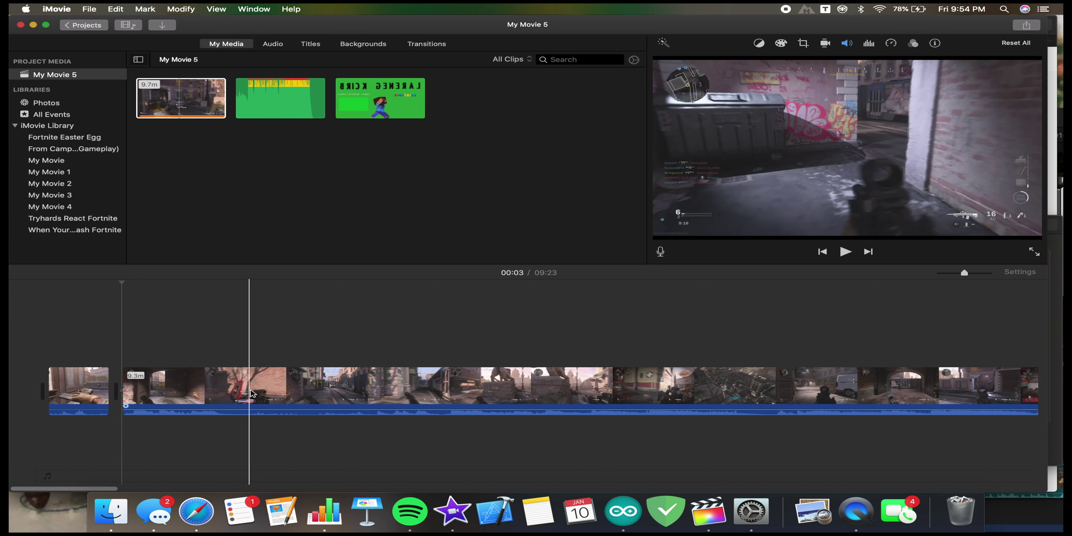
- Split the gameplay at 00:19 and delete the unwanted section, shortening the movie to 09:14
{"action": "left_click", "coordinate": [399, 395]}
{"action": "key", "text": "super+b"}
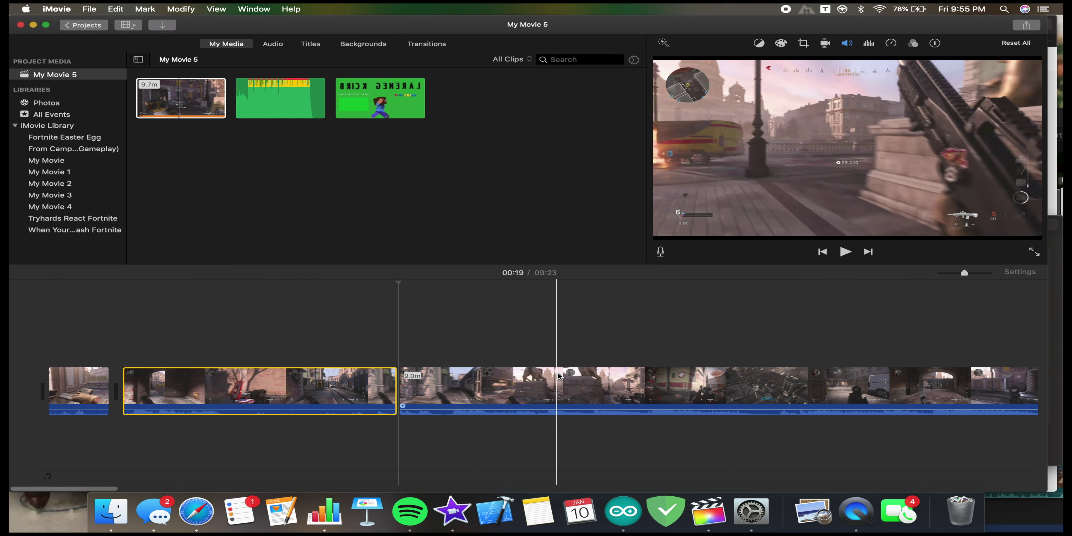
{"action": "left_click", "coordinate": [556, 380]}
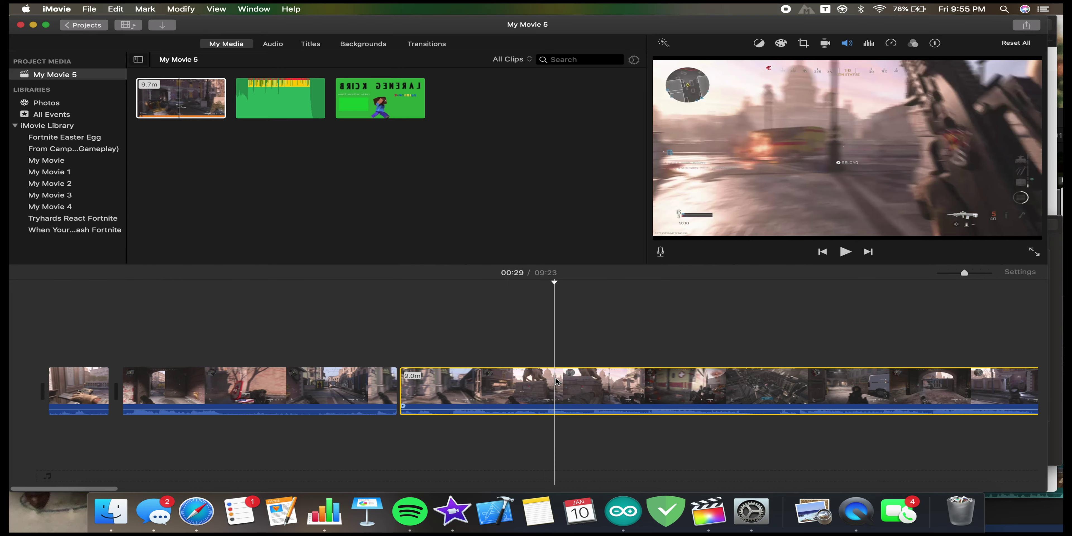
{"action": "key", "text": "cmd+b"}
{"action": "key", "text": "Delete"}
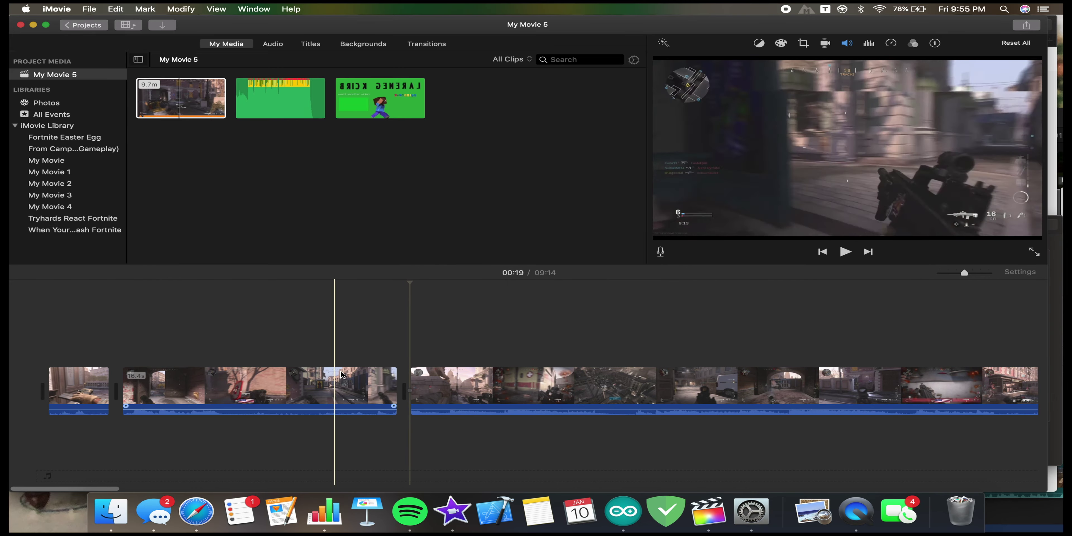
{"action": "key", "text": "space"}
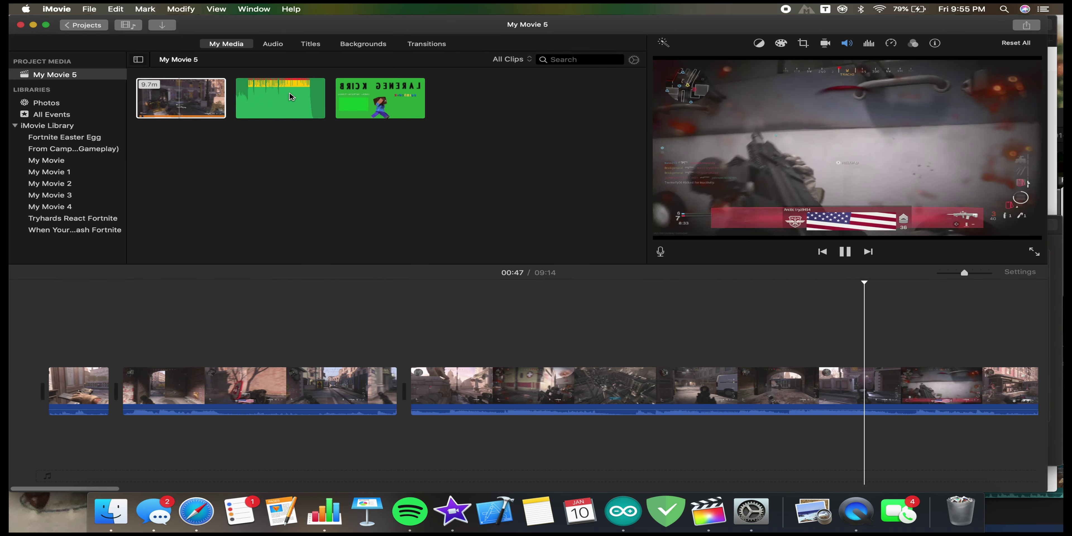
- Place the 57.6-second brick boi beat 2 track under the gameplay and lower its volume to 13%
{"action": "left_click_drag", "start_coordinate": [284, 112], "coordinate": [73, 434]}
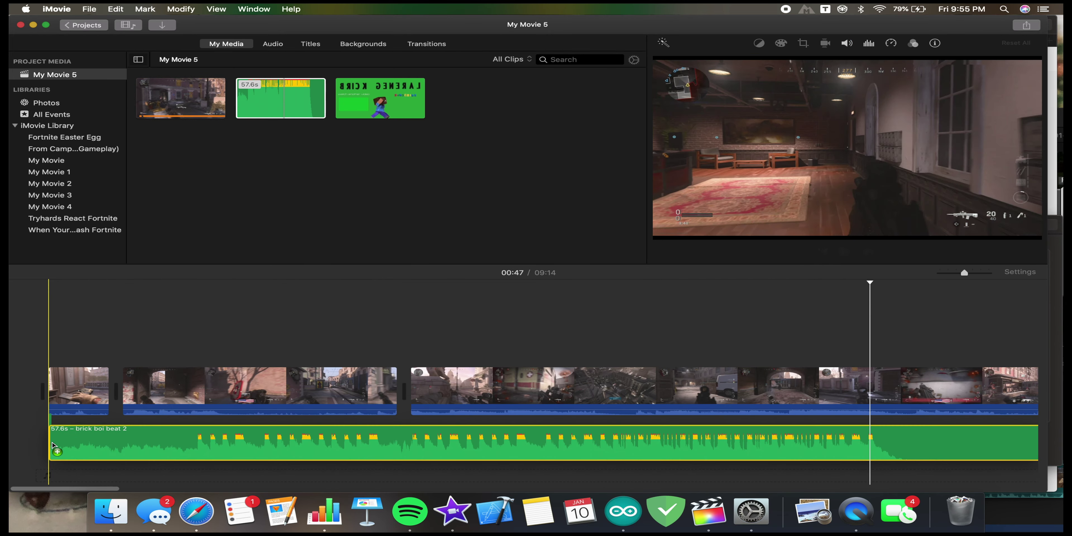
{"action": "key", "text": "space"}
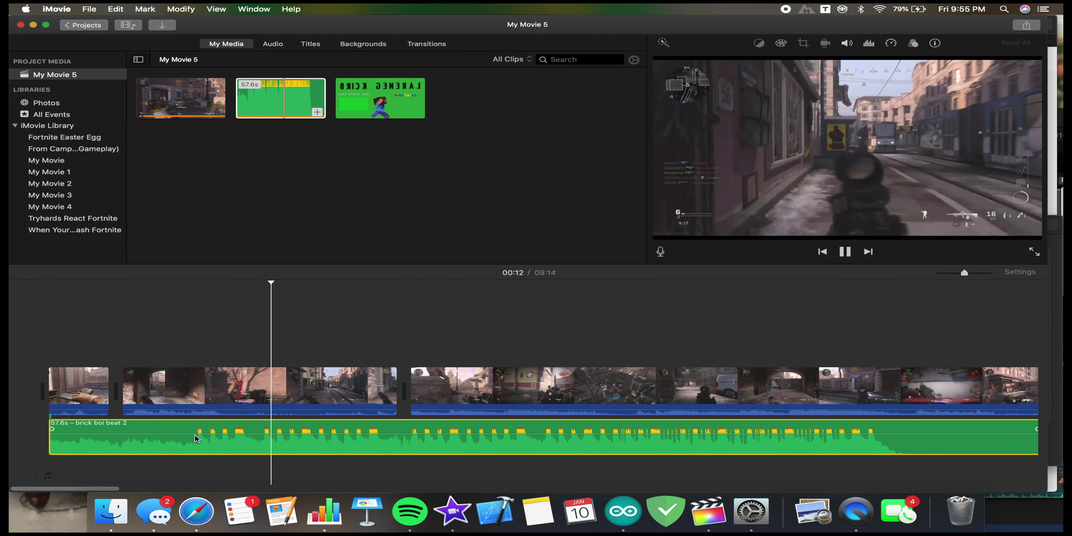
{"action": "left_click_drag", "start_coordinate": [248, 433], "coordinate": [248, 440]}
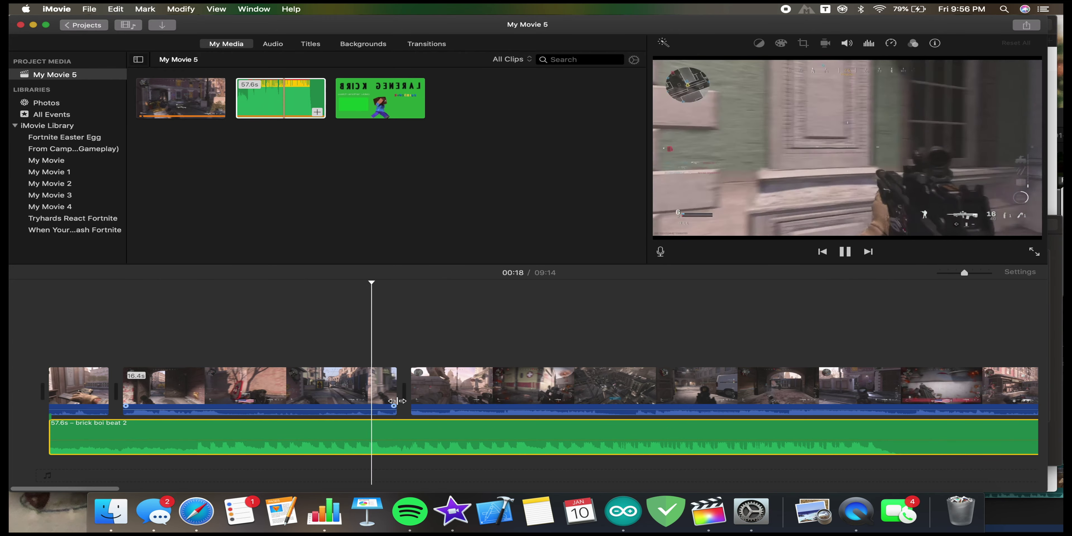
{"action": "scroll", "coordinate": [457, 430], "scroll_direction": "right", "scroll_amount": 10}
{"action": "scroll", "coordinate": [454, 390], "scroll_direction": "left", "scroll_amount": 10}
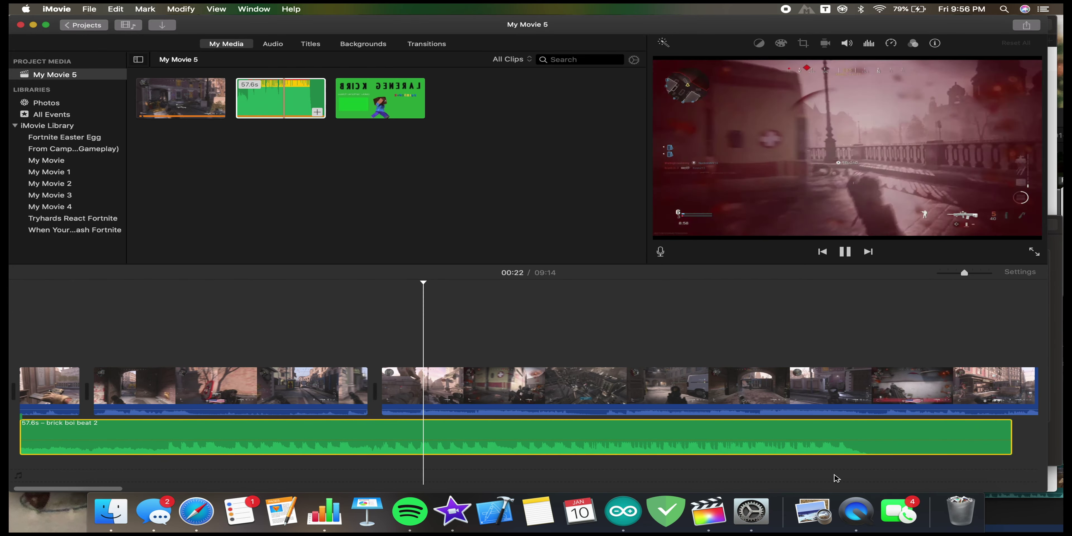
{"action": "scroll", "coordinate": [833, 476], "scroll_direction": "right", "scroll_amount": 10}
{"action": "scroll", "coordinate": [693, 414], "scroll_direction": "right", "scroll_amount": 5}
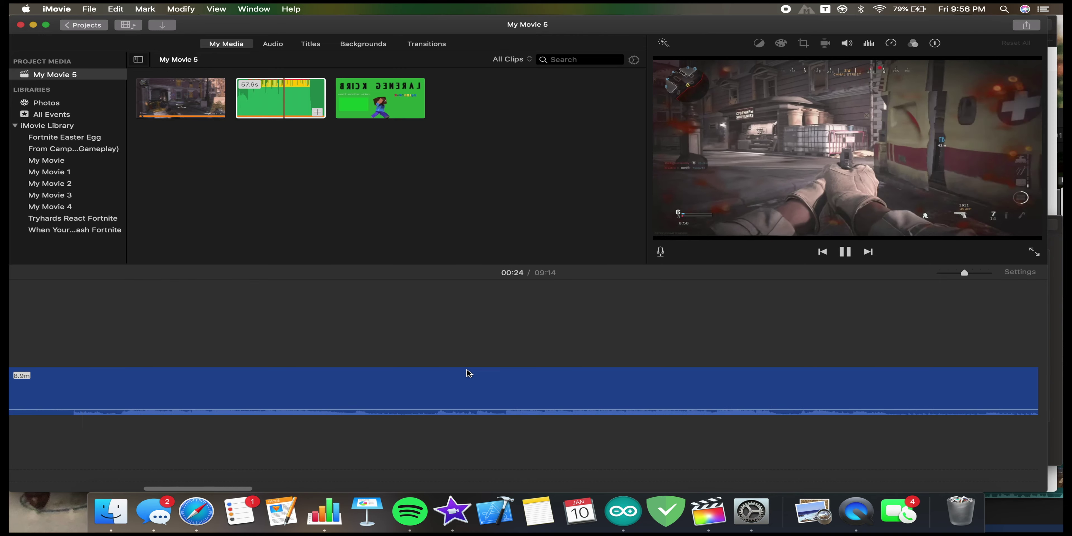
{"action": "scroll", "coordinate": [467, 373], "scroll_direction": "left", "scroll_amount": 15}
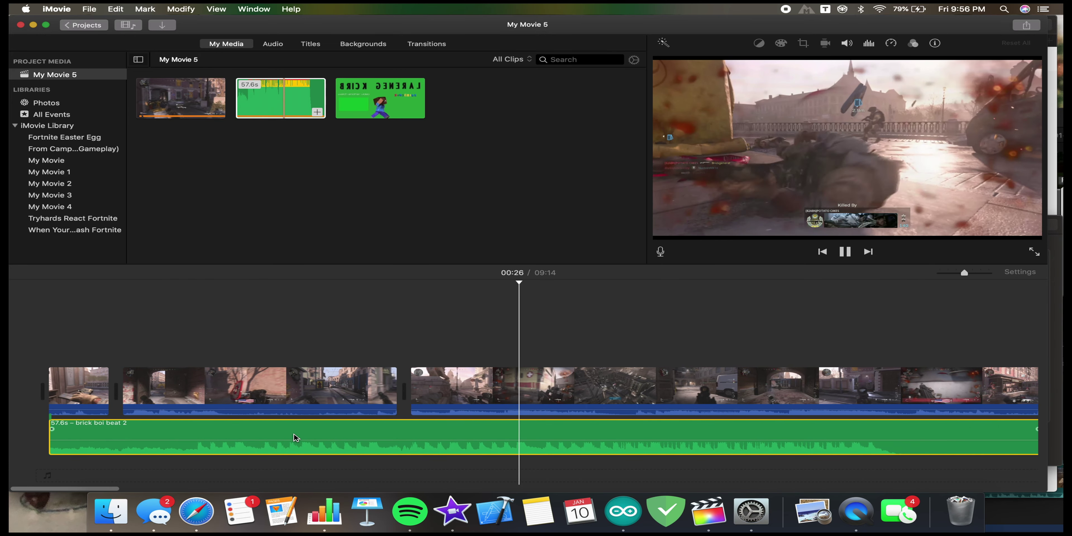
- Split the gameplay at 01:32 and delete everything after that point
{"action": "right_click", "coordinate": [295, 437]}
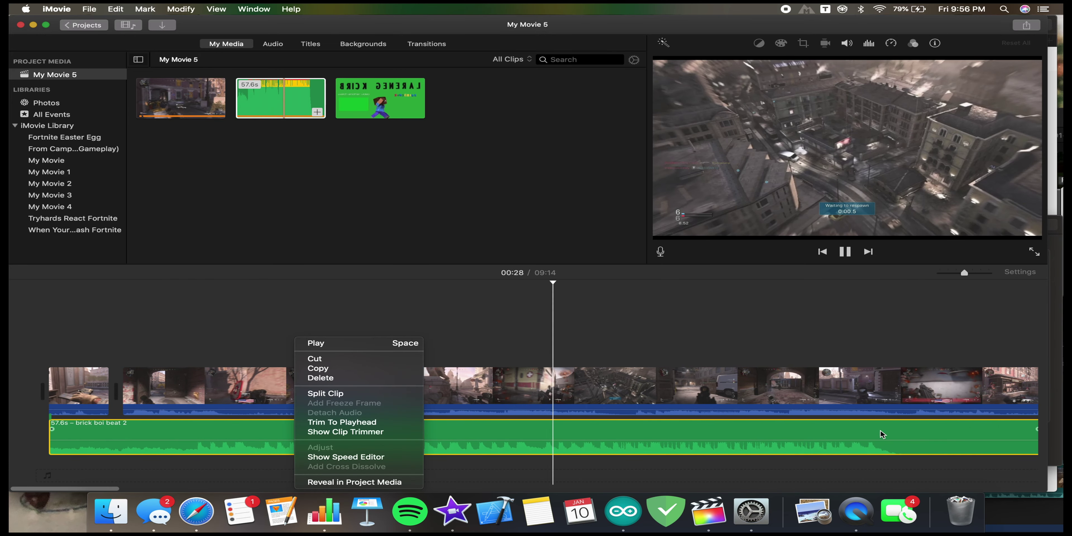
{"action": "left_click", "coordinate": [985, 441]}
{"action": "scroll", "coordinate": [505, 421], "scroll_direction": "right", "scroll_amount": 10}
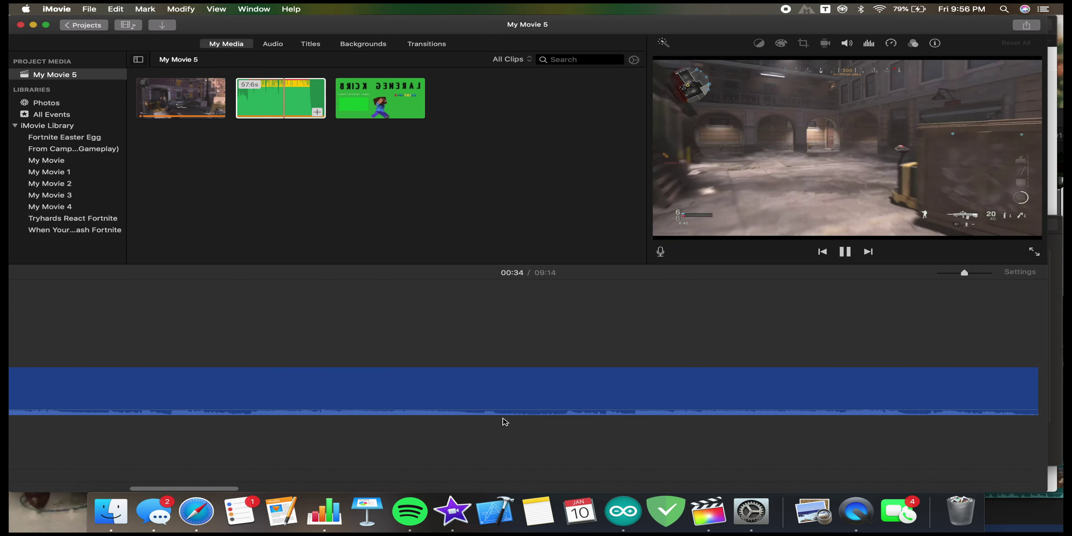
{"action": "scroll", "coordinate": [475, 439], "scroll_direction": "left", "scroll_amount": 10}
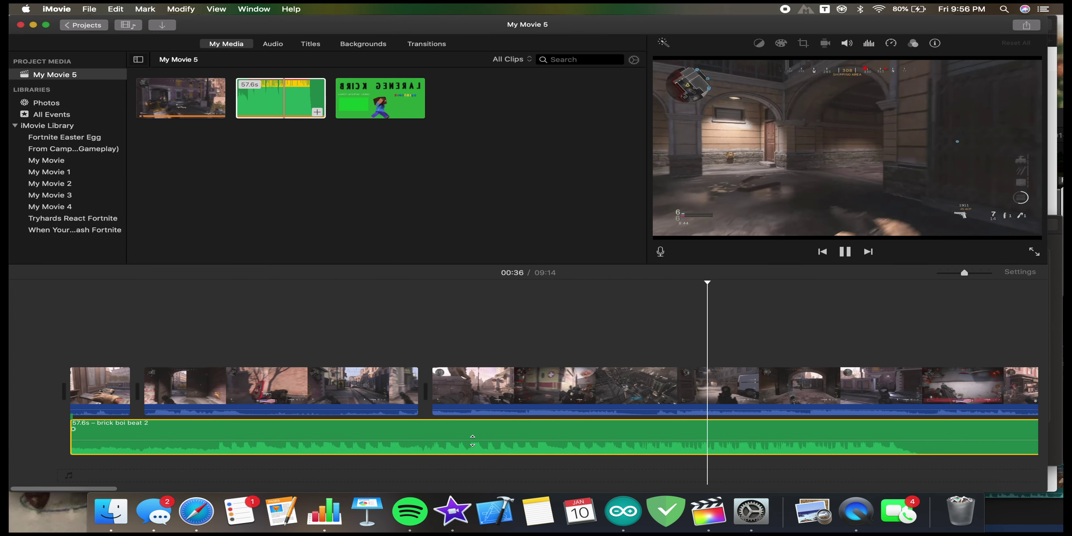
{"action": "key", "text": "space"}
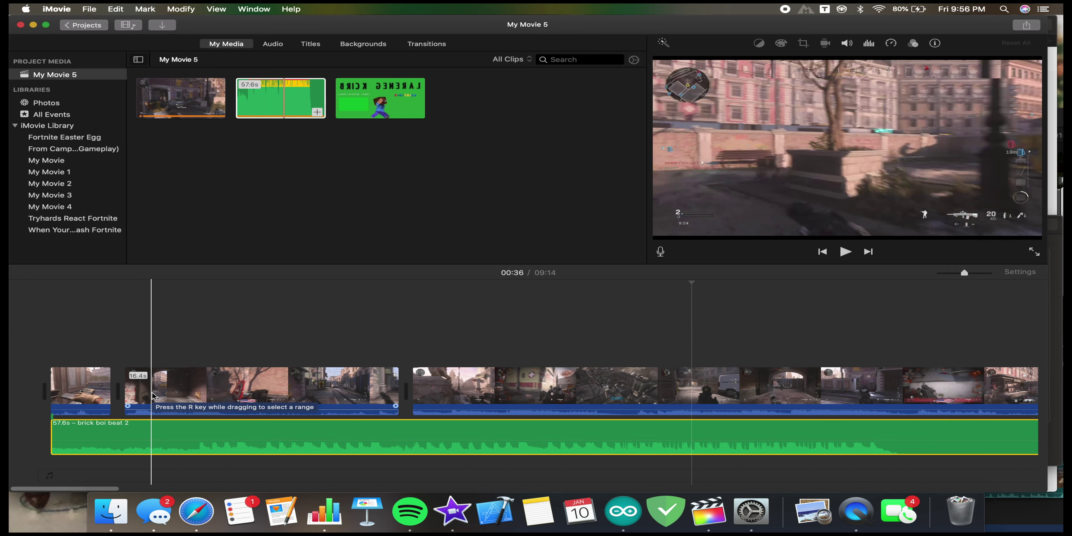
{"action": "scroll", "coordinate": [616, 354], "scroll_direction": "right", "scroll_amount": 15}
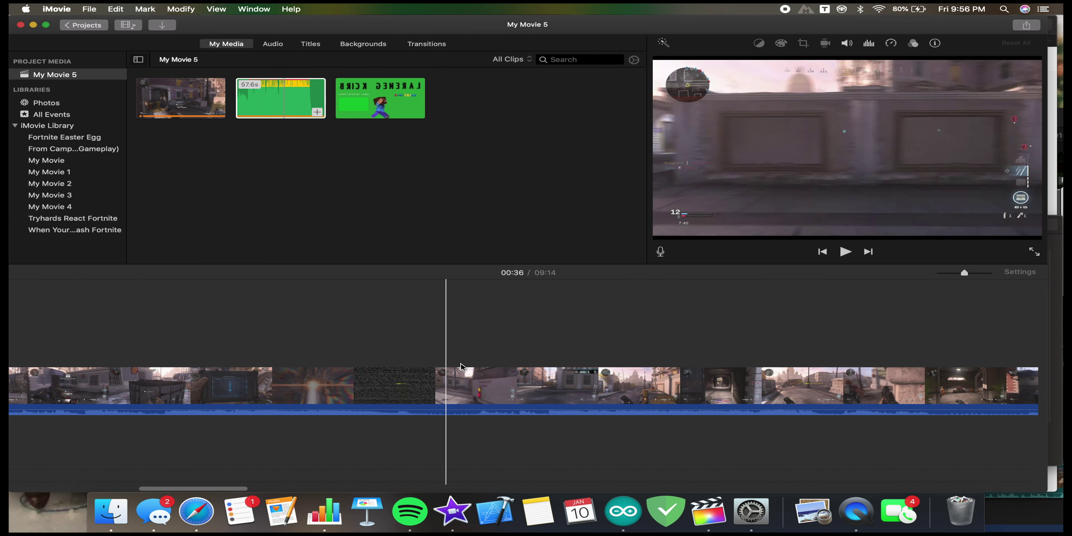
{"action": "left_click", "coordinate": [430, 395]}
{"action": "key", "text": "super+b"}
{"action": "left_click", "coordinate": [510, 408]}
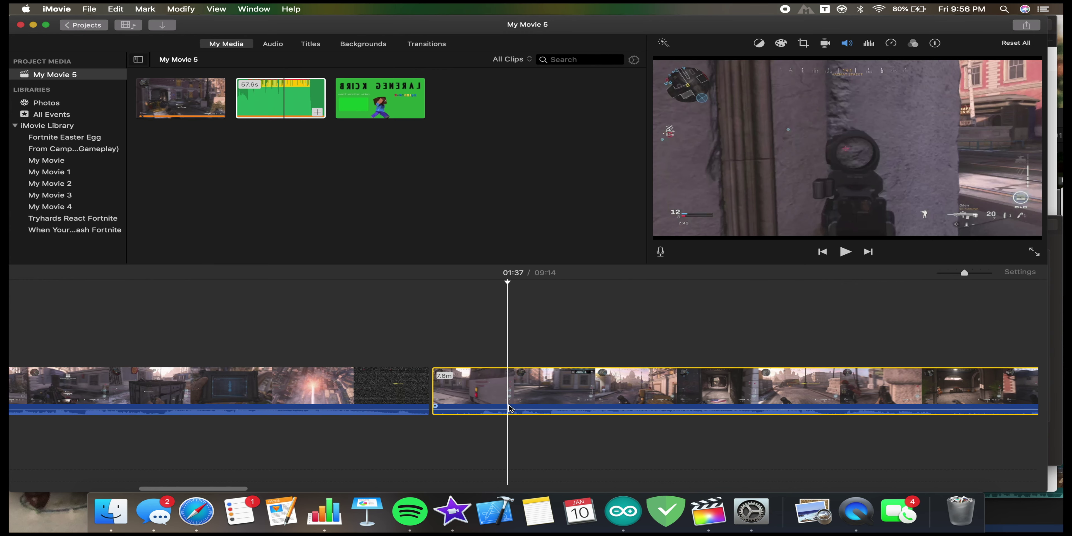
{"action": "scroll", "coordinate": [442, 408], "scroll_direction": "left", "scroll_amount": 10}
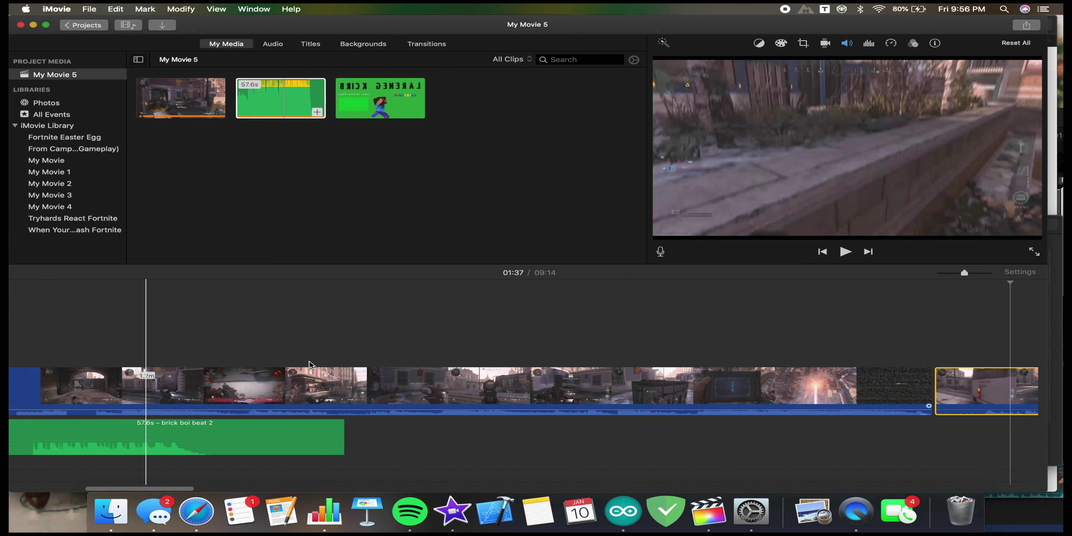
{"action": "key", "text": "Delete"}
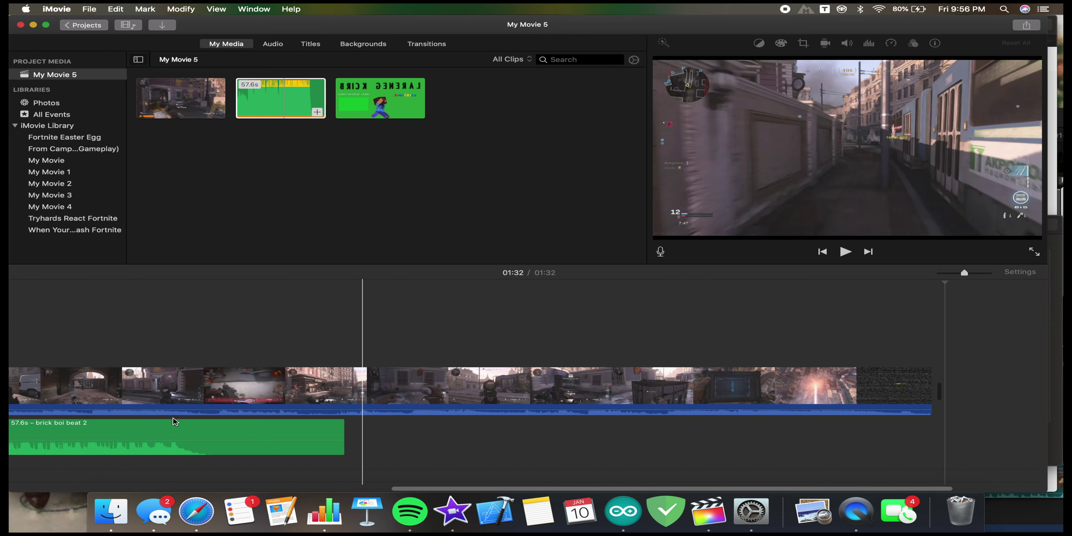
{"action": "scroll", "coordinate": [416, 387], "scroll_direction": "left", "scroll_amount": 8}
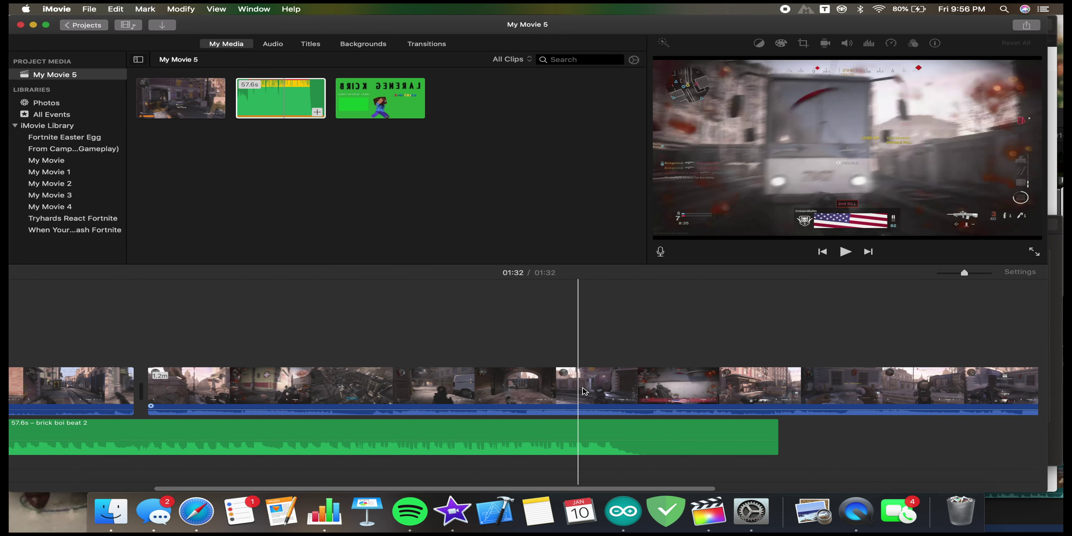
- Paste a second copy of the beat after the first and trim it to end at 01:32
{"action": "left_click", "coordinate": [515, 428]}
{"action": "left_click", "coordinate": [782, 434]}
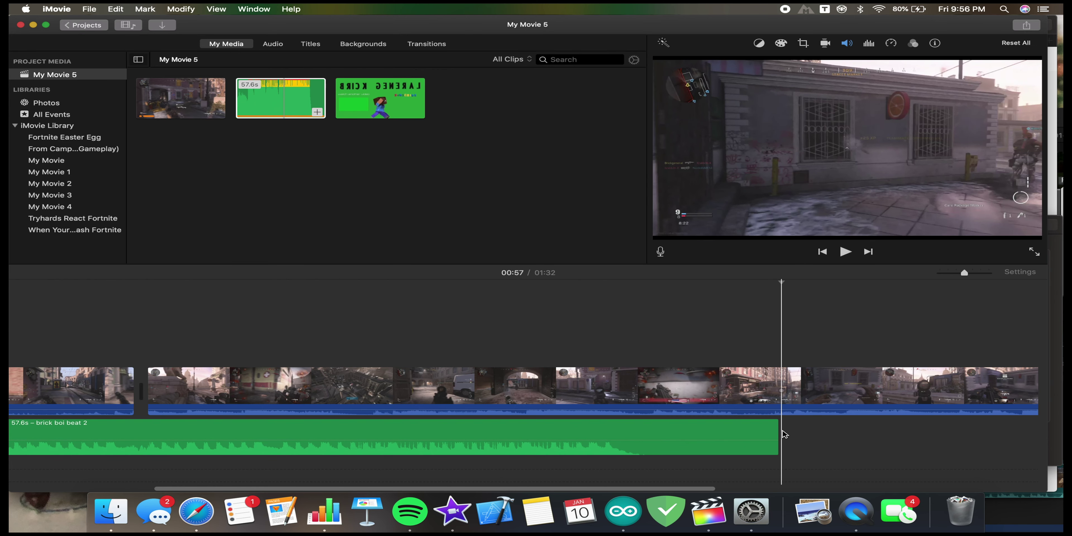
{"action": "key", "text": "super+v"}
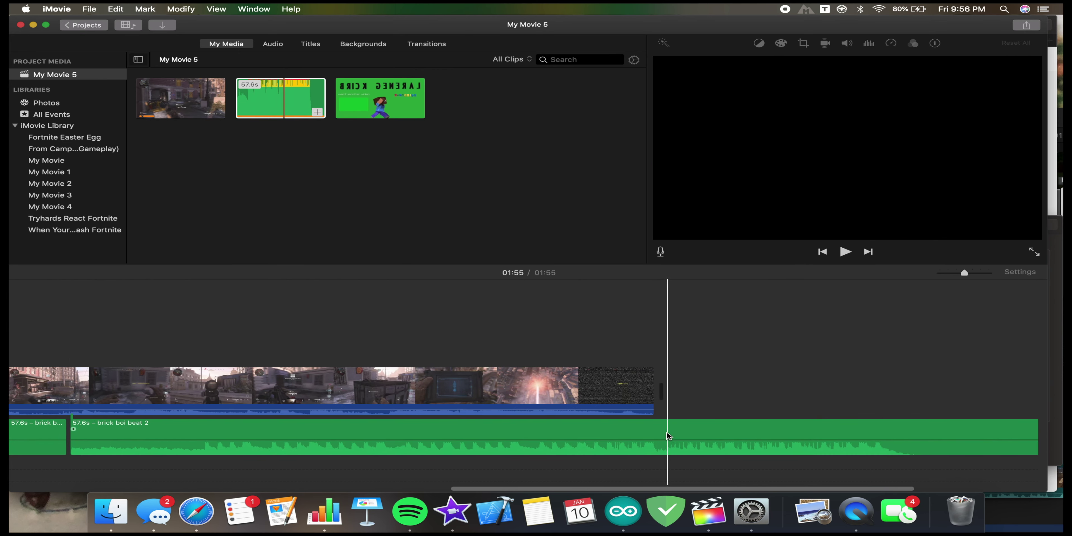
{"action": "left_click", "coordinate": [664, 435]}
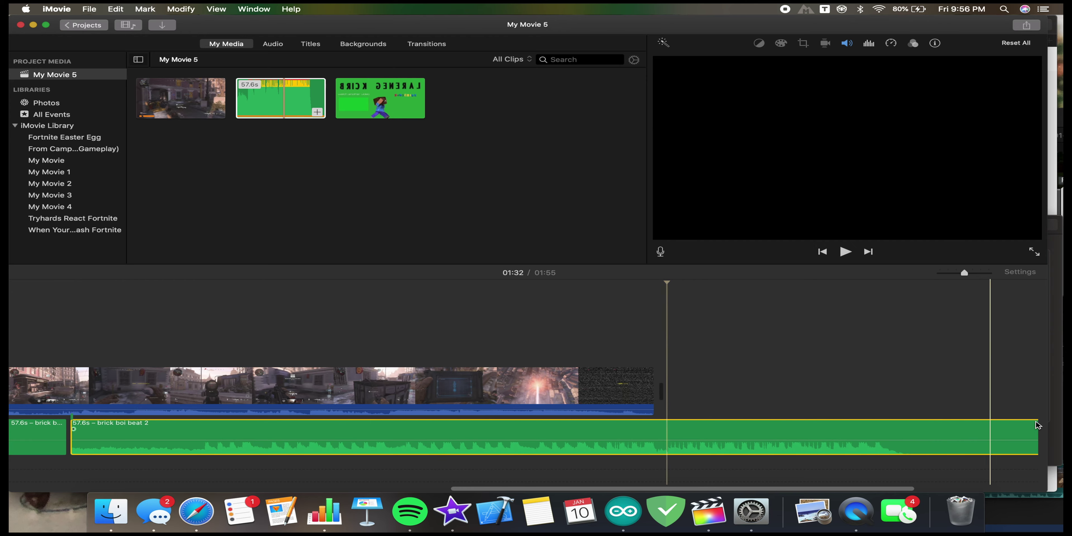
{"action": "scroll", "coordinate": [835, 436], "scroll_direction": "right", "scroll_amount": 5}
{"action": "left_click_drag", "start_coordinate": [823, 435], "coordinate": [431, 435]}
{"action": "scroll", "coordinate": [278, 376], "scroll_direction": "left", "scroll_amount": 10}
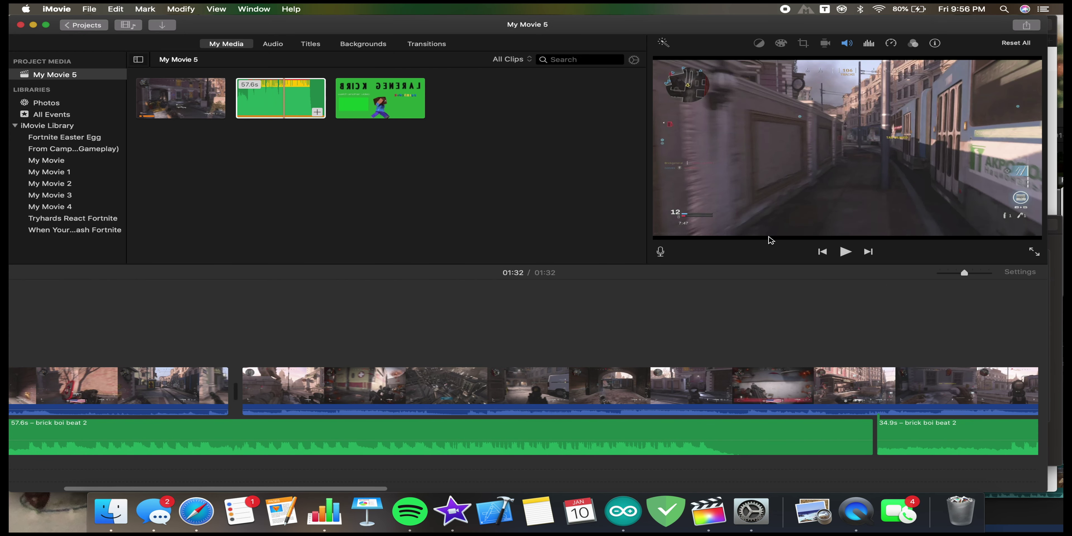
{"action": "scroll", "coordinate": [375, 395], "scroll_direction": "left", "scroll_amount": 6}
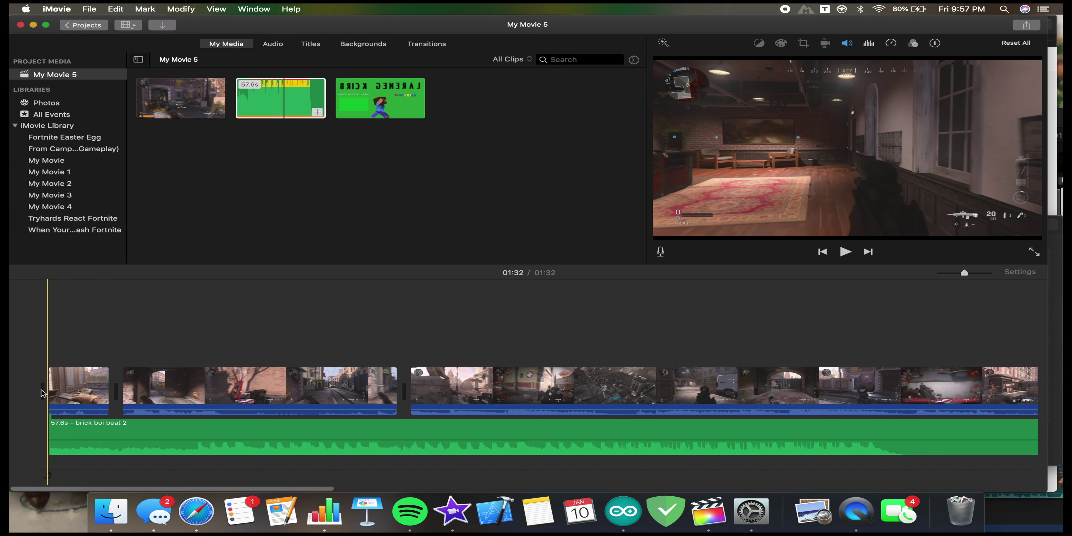
- Append the 32-second green BRICK GENERAL outro clip after the gameplay's end
{"action": "left_click", "coordinate": [59, 387]}
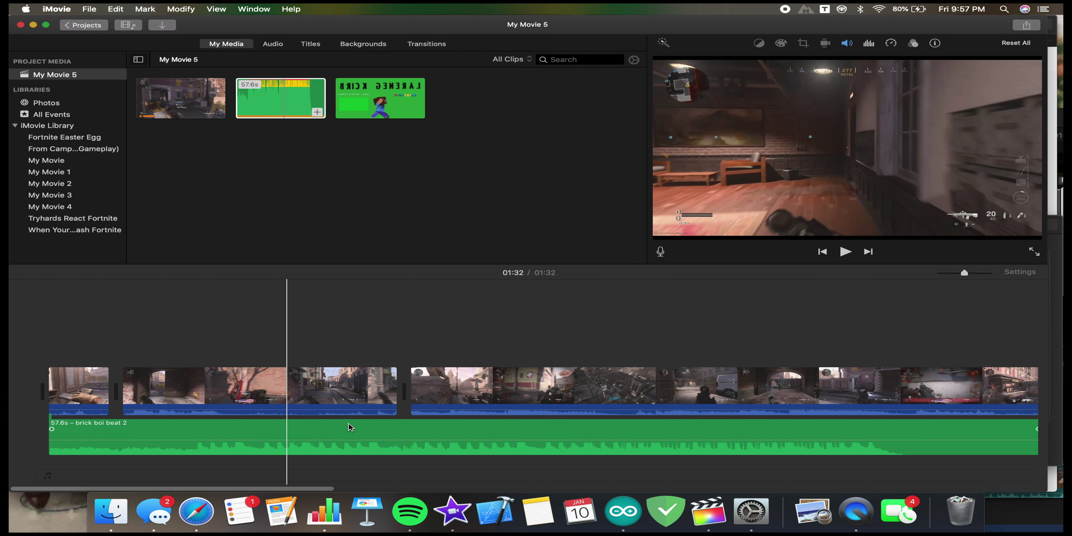
{"action": "left_click", "coordinate": [446, 385]}
{"action": "scroll", "coordinate": [447, 385], "scroll_direction": "right", "scroll_amount": 10}
{"action": "scroll", "coordinate": [447, 385], "scroll_direction": "right", "scroll_amount": 6}
{"action": "left_click", "coordinate": [670, 344]}
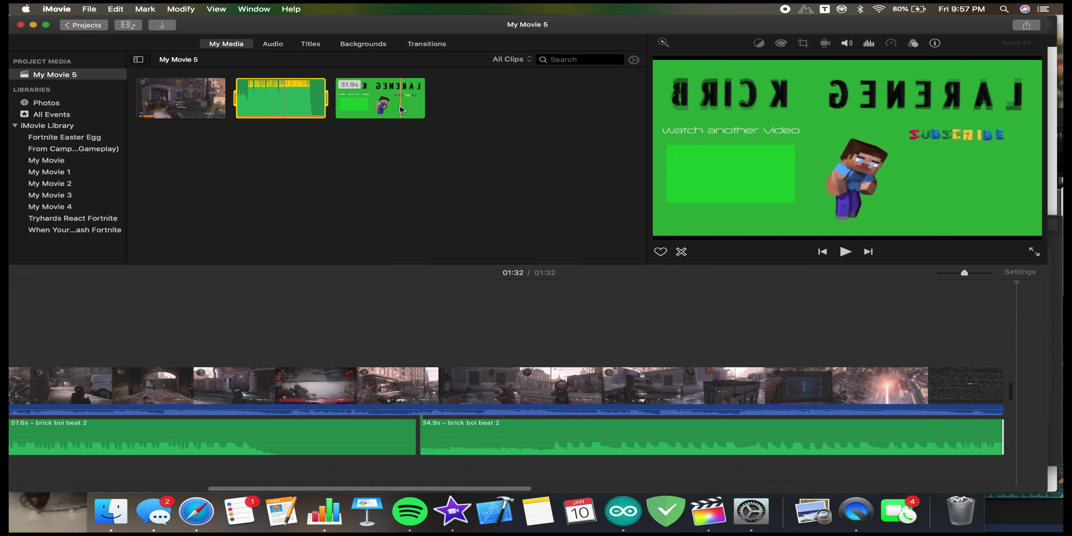
{"action": "left_click_drag", "start_coordinate": [402, 113], "coordinate": [1014, 385]}
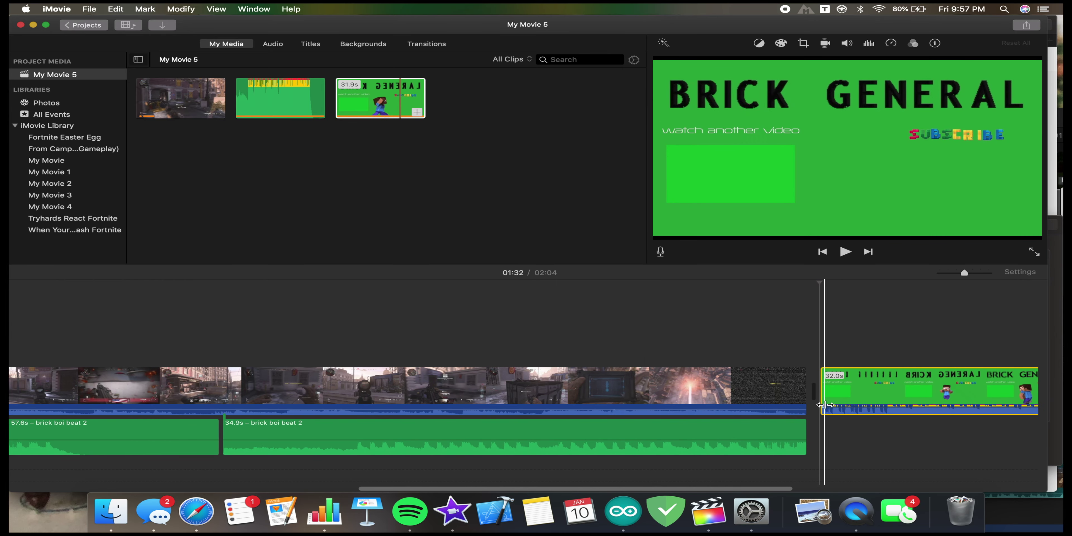
- Trim the outro clip's start to 31.6 seconds and preview the ending
{"action": "left_click_drag", "start_coordinate": [825, 404], "coordinate": [886, 405]}
{"action": "key", "text": "space"}
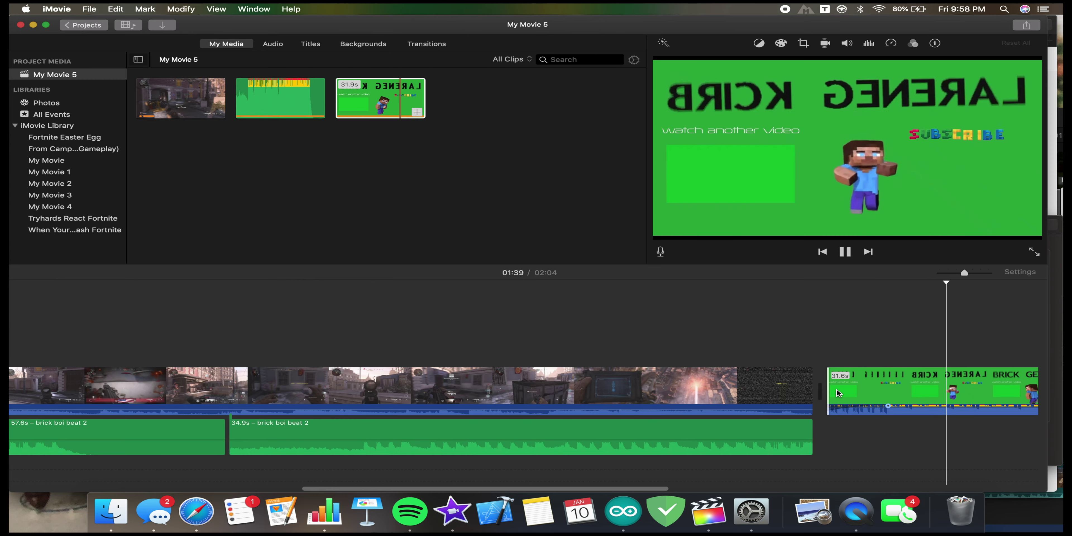
{"action": "scroll", "coordinate": [726, 450], "scroll_direction": "left", "scroll_amount": 10}
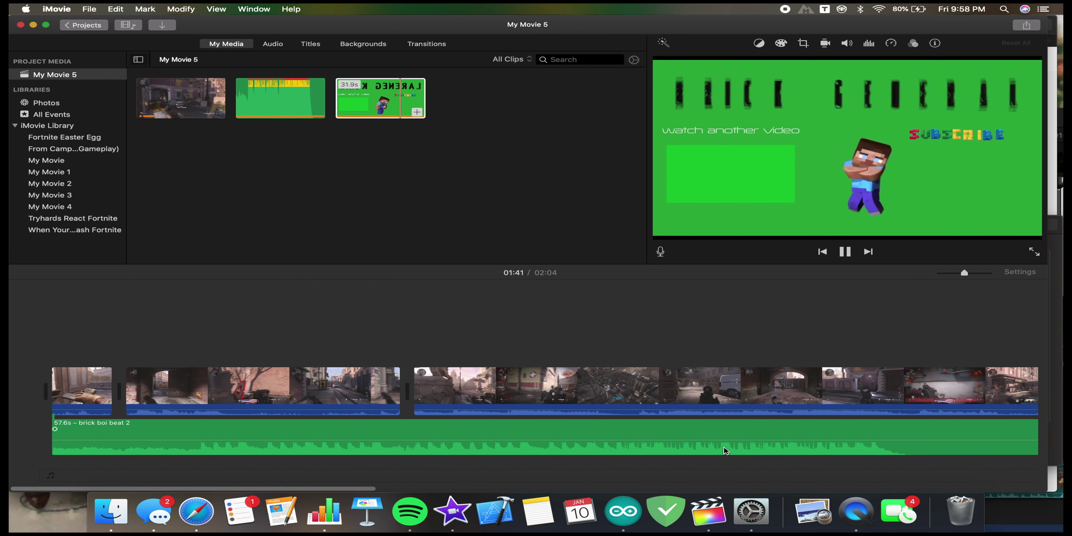